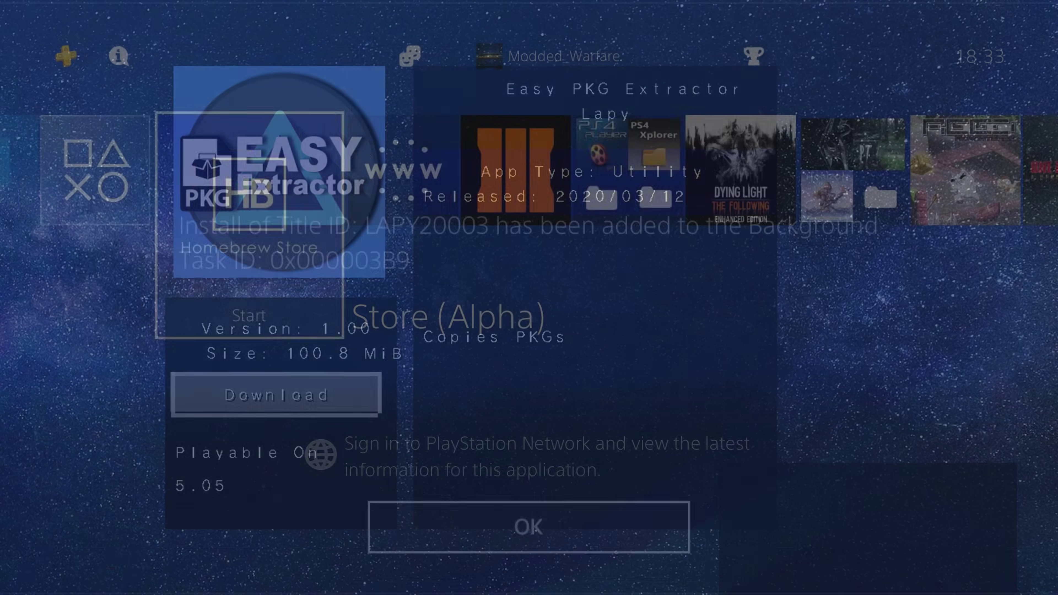
# Leave the Homebrew Store after viewing the Easy PKG Extractor listing and head back home.
pyautogui.press('Right')
pyautogui.press('Right')
# Launch Remote PKG installer, then bring up the Properties of USB Drive (F:) in File Explorer.
pyautogui.press('Return')
pyautogui.press('Return')
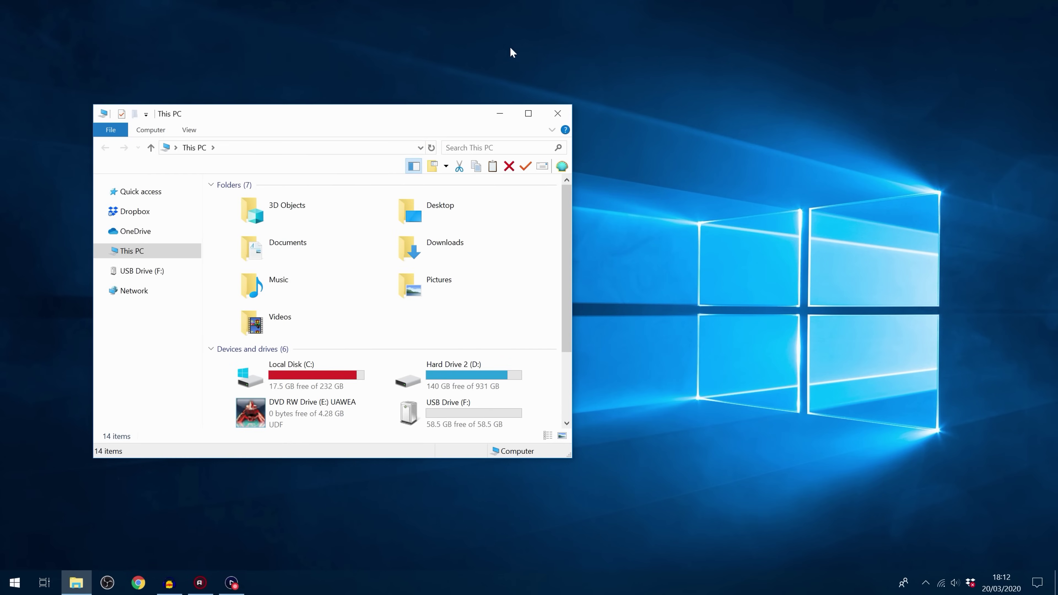
pyautogui.scroll(-3, 417, 375)
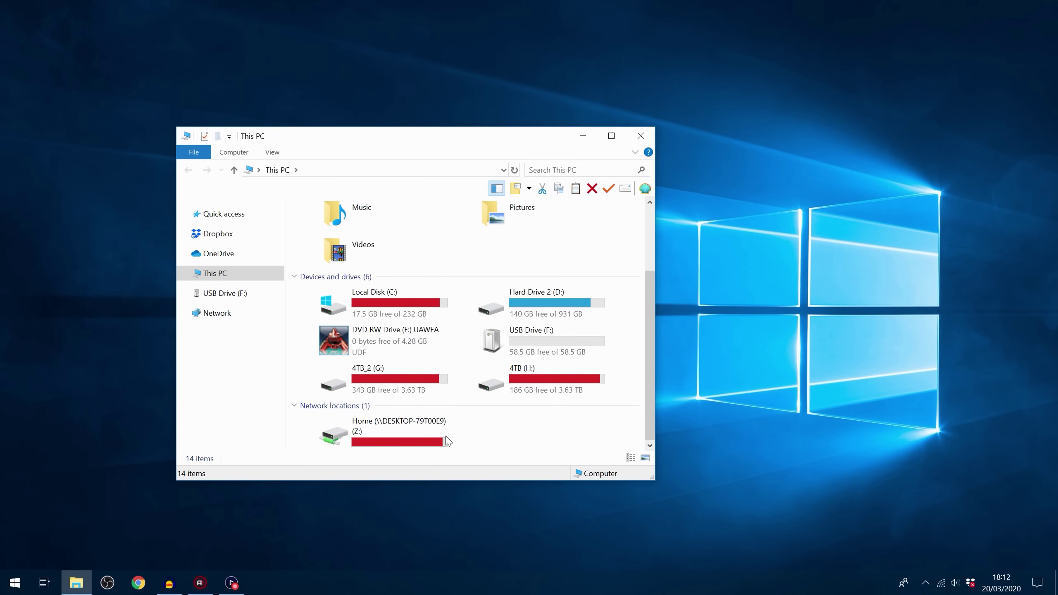
pyautogui.click(537, 336)
pyautogui.rightClick(548, 350)
pyautogui.click(592, 562)
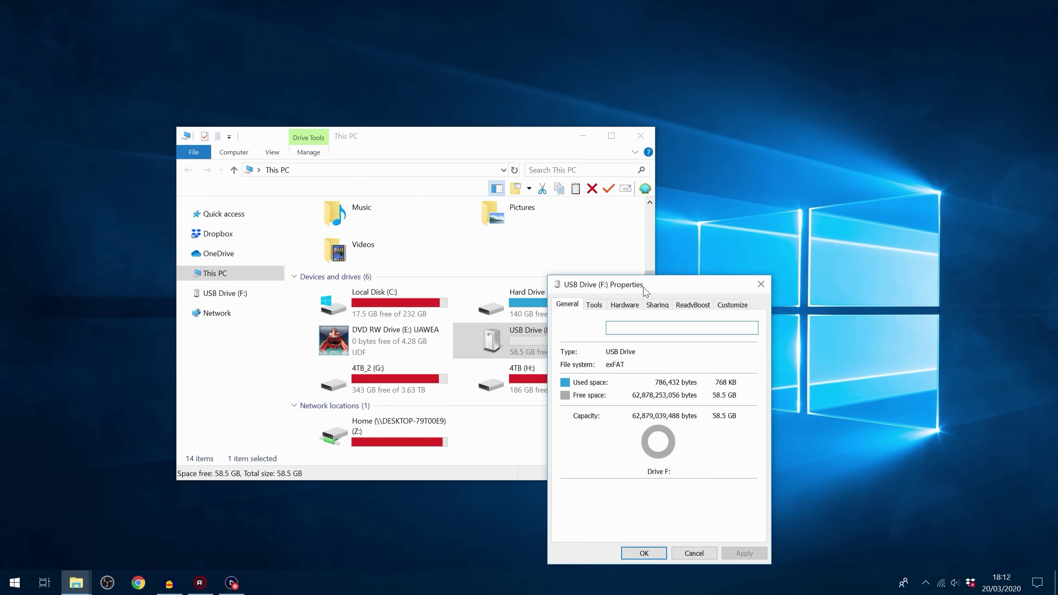
# After confirming the drive is empty, open USB Drive (F:) and select the desktop Easy PKG Extractor 1.02 PS4.pkg.
pyautogui.moveTo(644, 290); pyautogui.dragTo(590, 252)
pyautogui.click(713, 245)
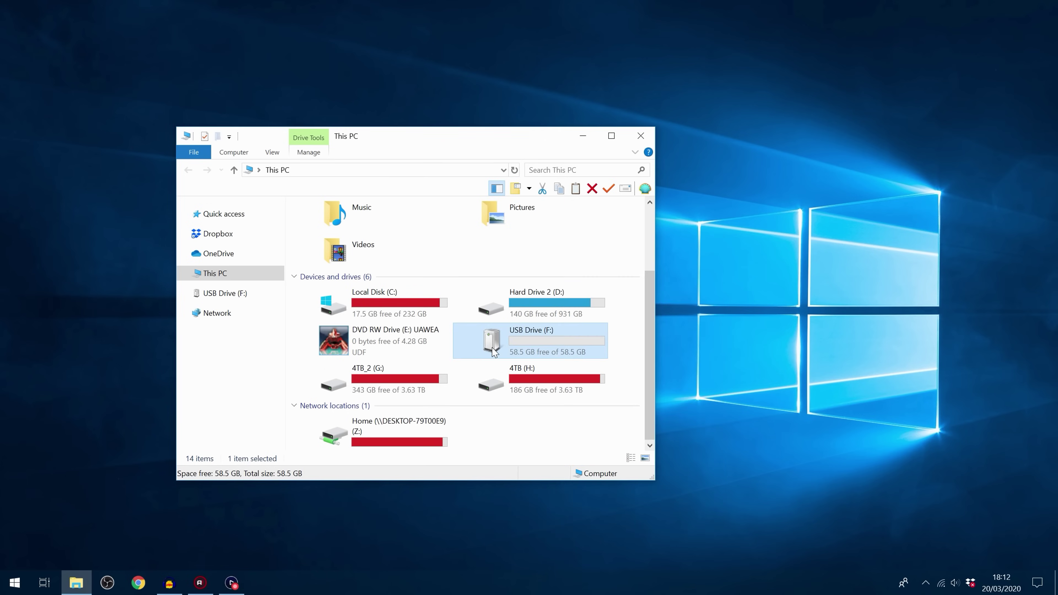
pyautogui.press('Return')
pyautogui.moveTo(521, 139); pyautogui.dragTo(427, 425)
pyautogui.click(492, 144)
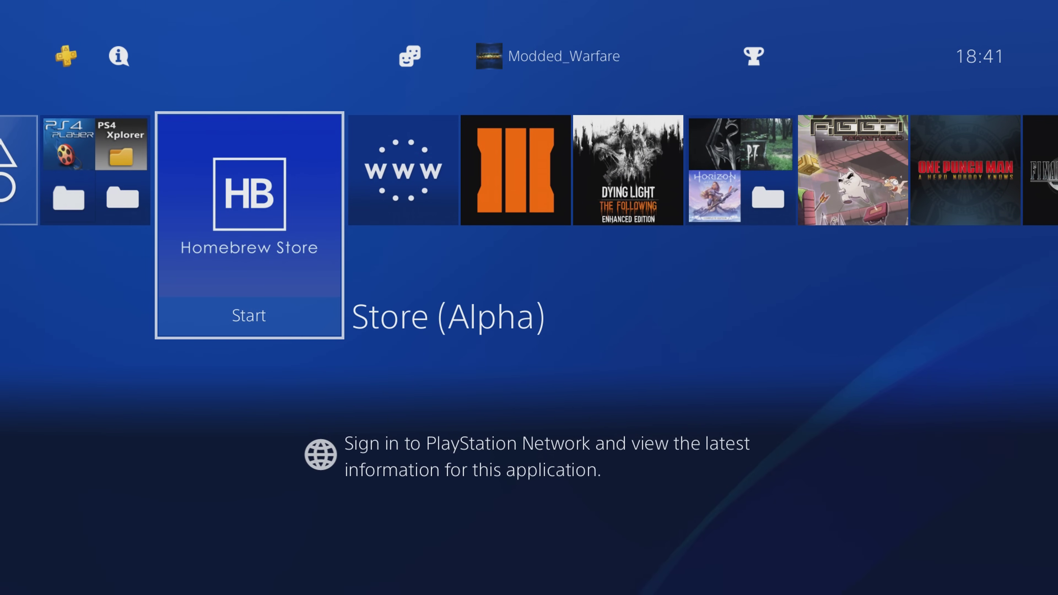
# Go to Settings > Debug Settings > Game > Package Installer to list the installable packages.
pyautogui.press('Right')
pyautogui.press('Up')
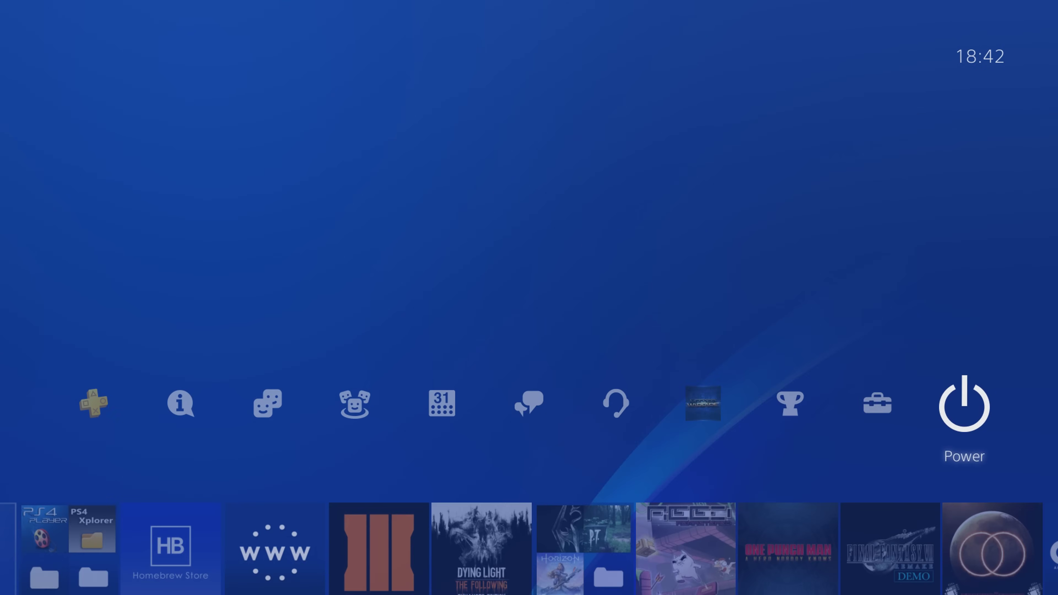
pyautogui.press('Left')
pyautogui.press('Return')
pyautogui.press('Down')
pyautogui.press('Down')
pyautogui.press('Down')
pyautogui.press('Down')
pyautogui.press('Down')
pyautogui.press('Down')
pyautogui.press('Down')
pyautogui.press('Down')
pyautogui.press('Down')
pyautogui.press('Down')
pyautogui.press('Down')
pyautogui.press('Down')
pyautogui.press('Down')
pyautogui.press('Down')
pyautogui.press('Down')
pyautogui.press('Down')
pyautogui.press('Down')
pyautogui.press('Down')
pyautogui.press('Down')
pyautogui.press('Down')
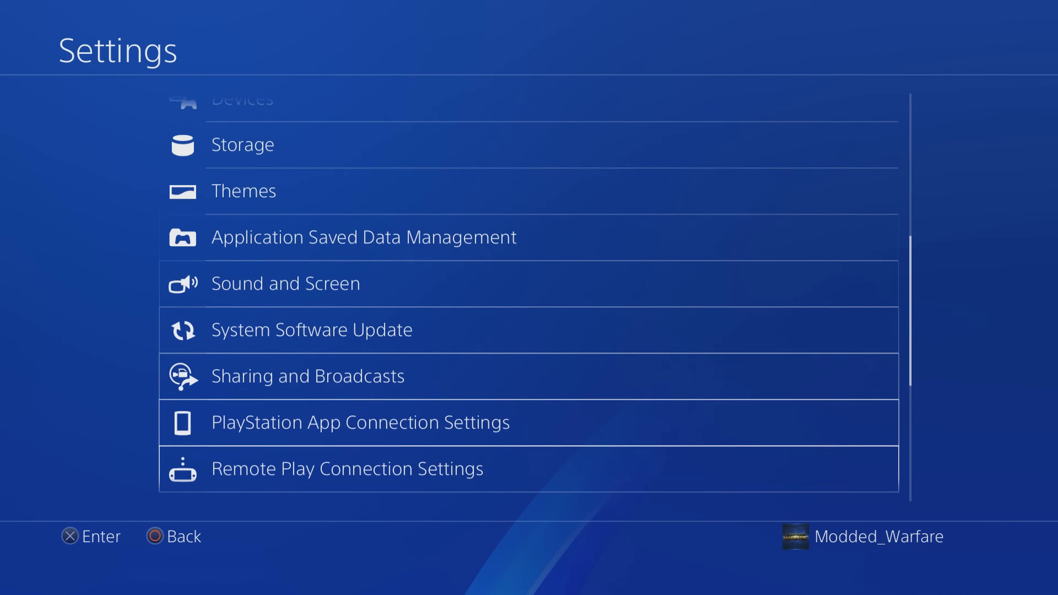
pyautogui.press('Return')
pyautogui.press('Down')
pyautogui.press('Up')
pyautogui.press('Return')
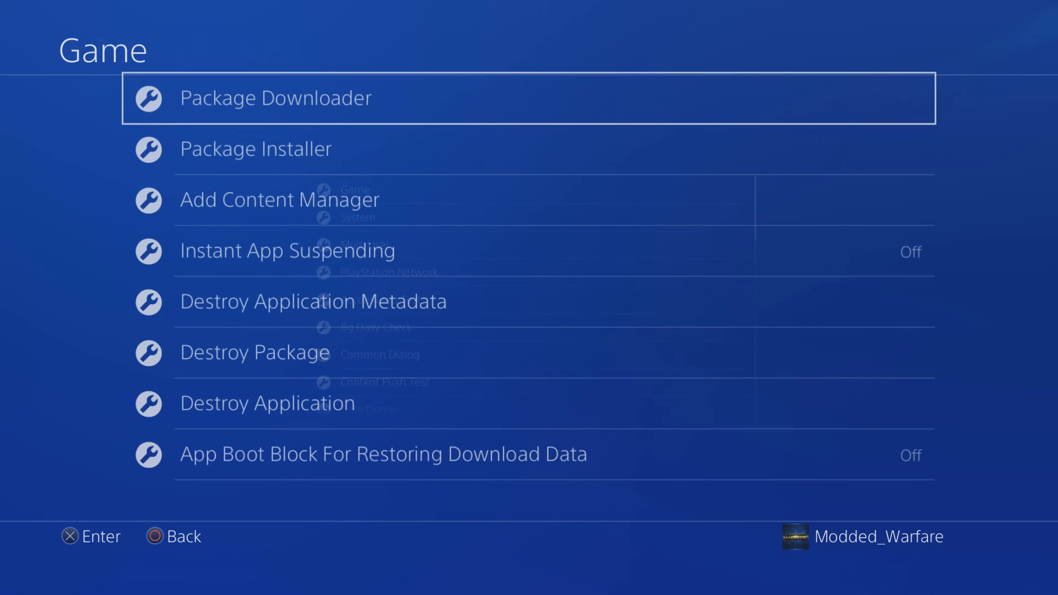
pyautogui.press('Down')
pyautogui.press('Return')
pyautogui.press('Return')
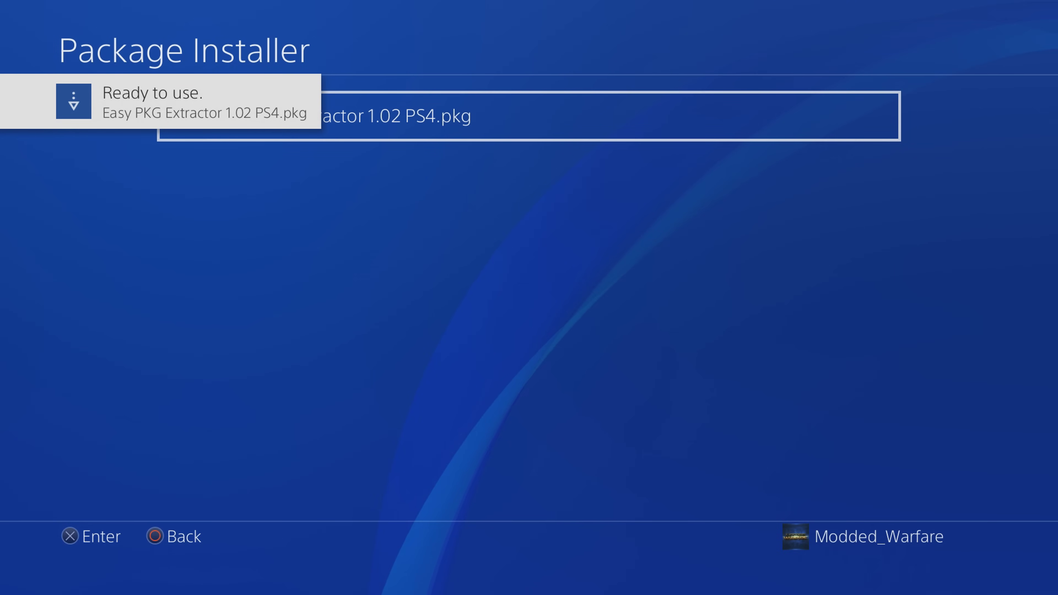
# Back out of Debug Settings to the home screen and browse the app row near the Homebrew folder.
pyautogui.press('Escape')
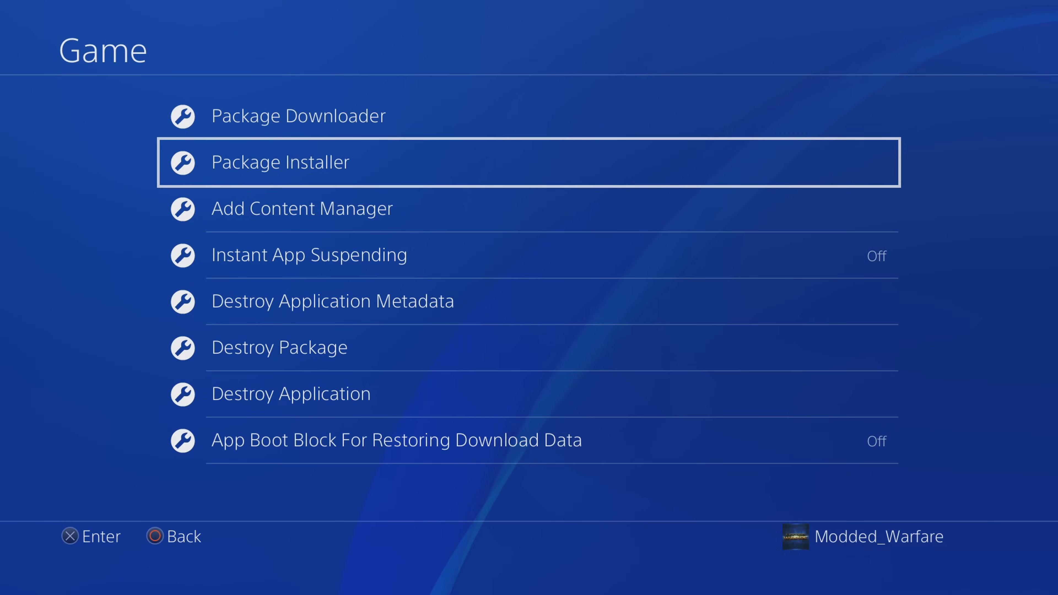
pyautogui.press('Escape')
pyautogui.press('Escape')
pyautogui.press('Escape')
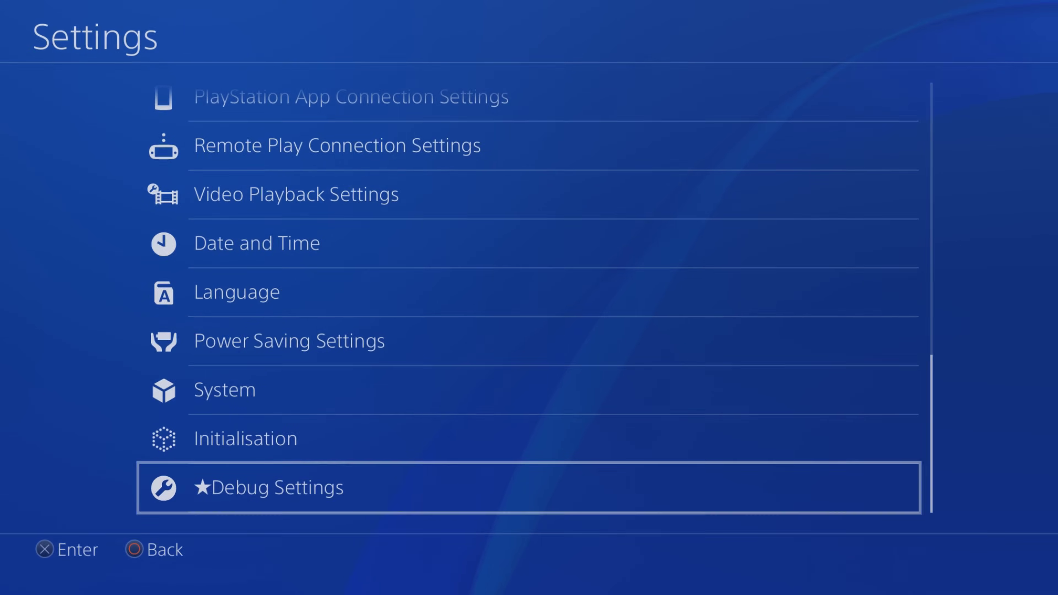
pyautogui.press('Down')
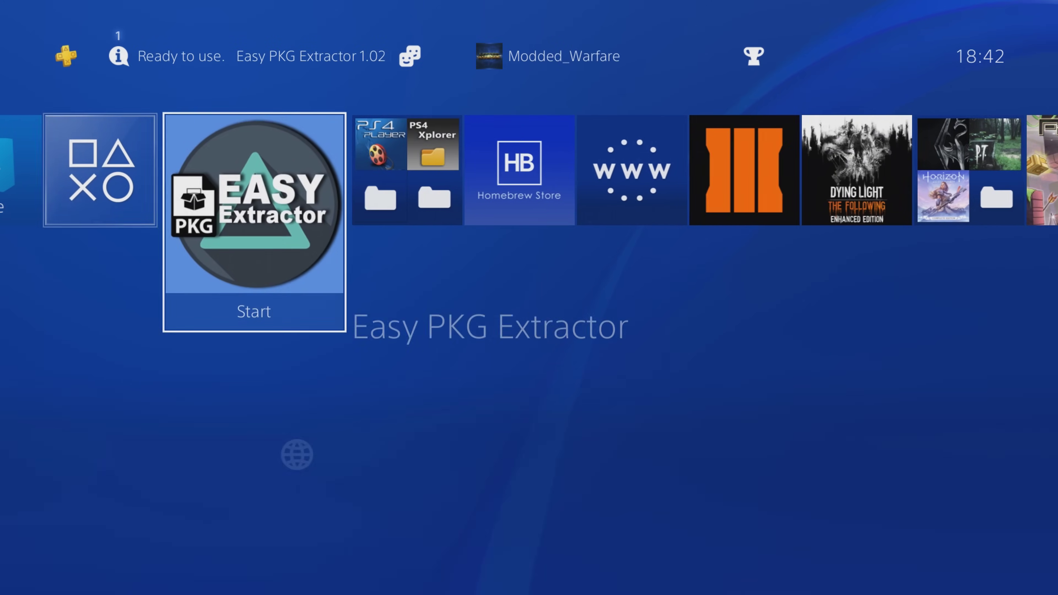
pyautogui.press('Left')
pyautogui.press('Right')
pyautogui.press('Right')
pyautogui.press('Left')
pyautogui.press('Left')
pyautogui.press('Right')
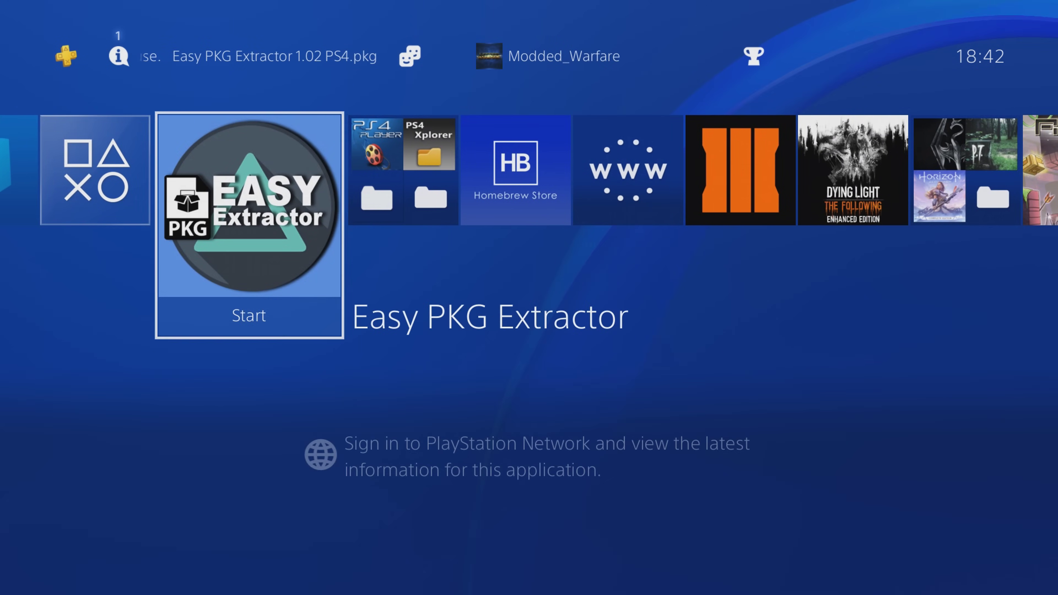
pyautogui.press('Right')
# Settle on the new Easy PKG Extractor tile and start the app.
pyautogui.press('Left')
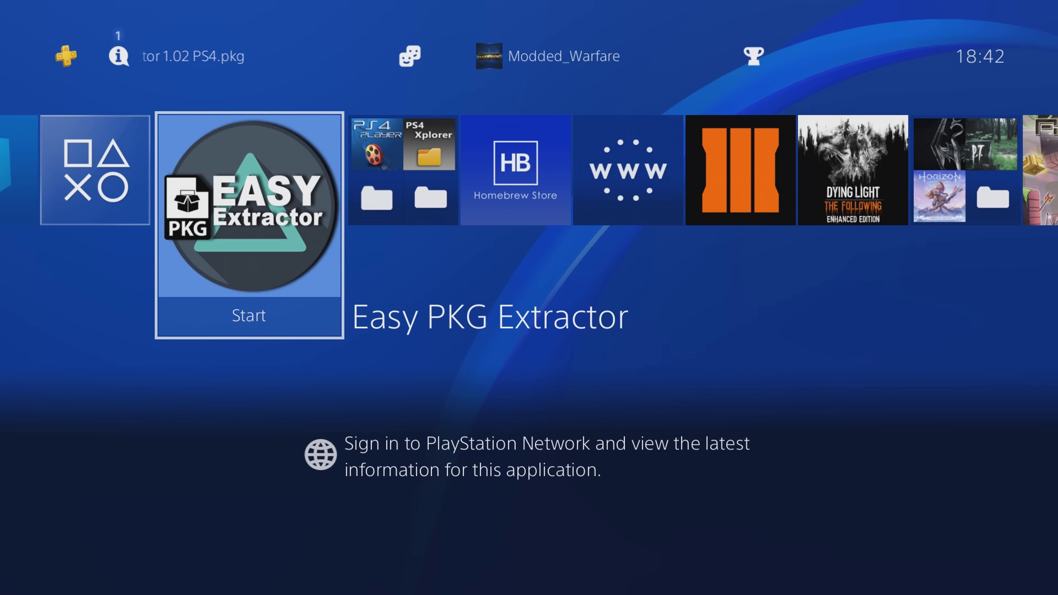
pyautogui.press('Right')
pyautogui.press('Left')
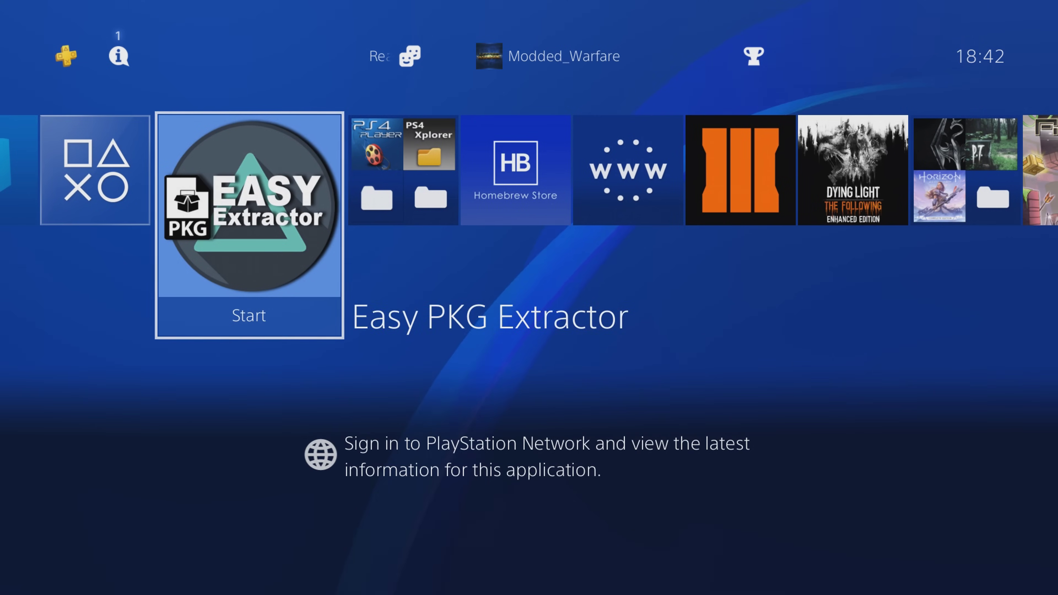
pyautogui.press('Left')
pyautogui.press('Right')
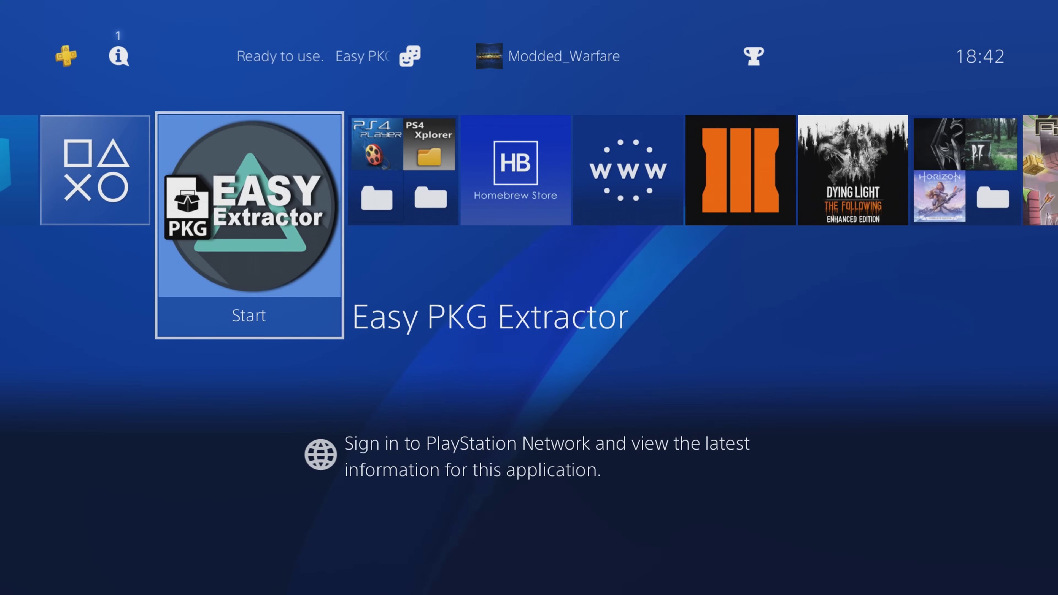
pyautogui.press('Right')
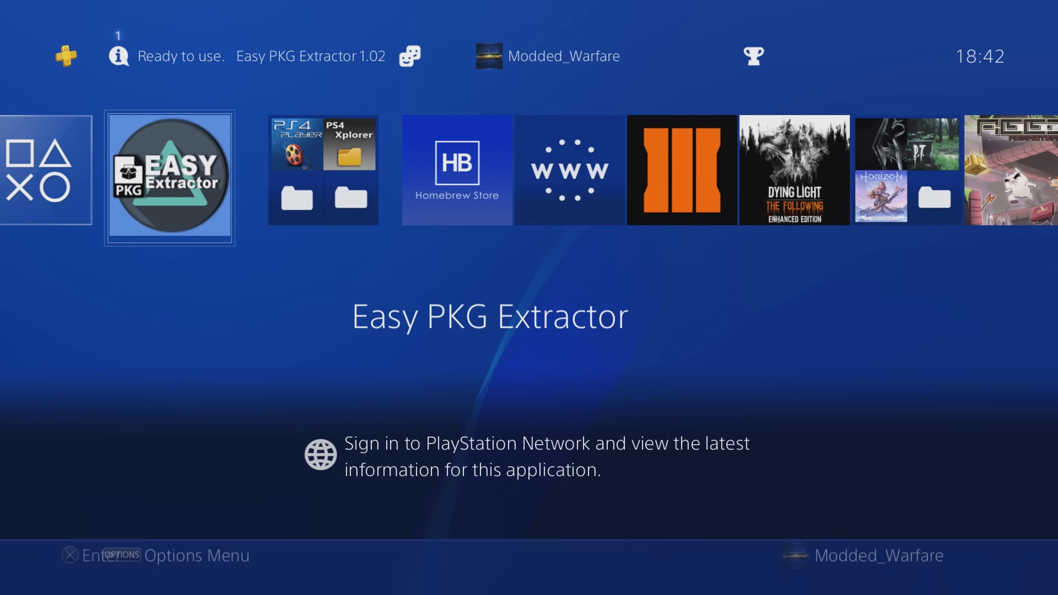
pyautogui.press('Left')
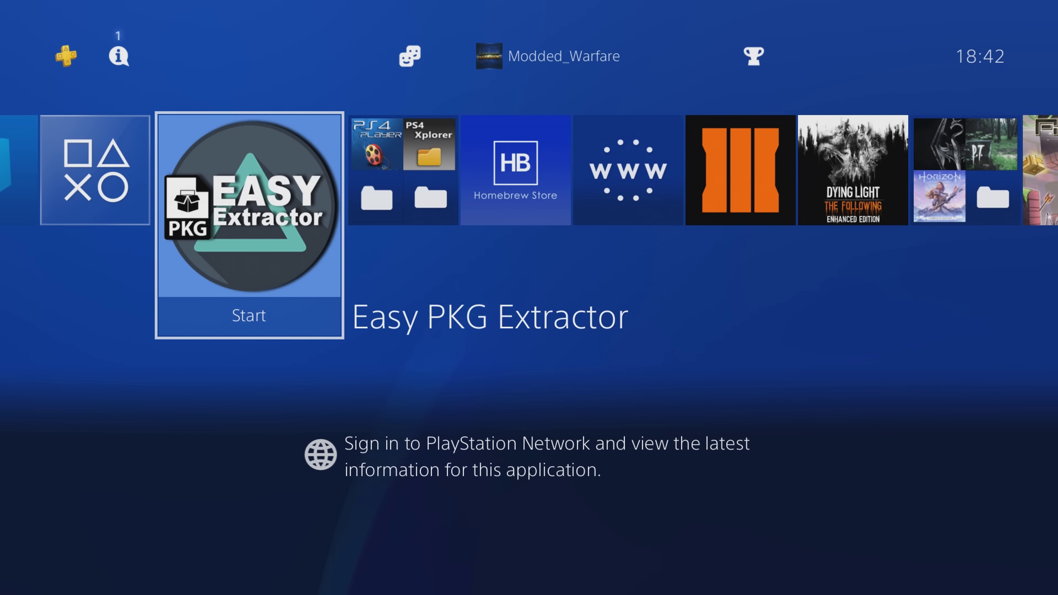
pyautogui.press('Right')
pyautogui.press('Right')
pyautogui.press('Right')
pyautogui.press('Right')
pyautogui.press('Right')
pyautogui.press('Right')
pyautogui.press('Right')
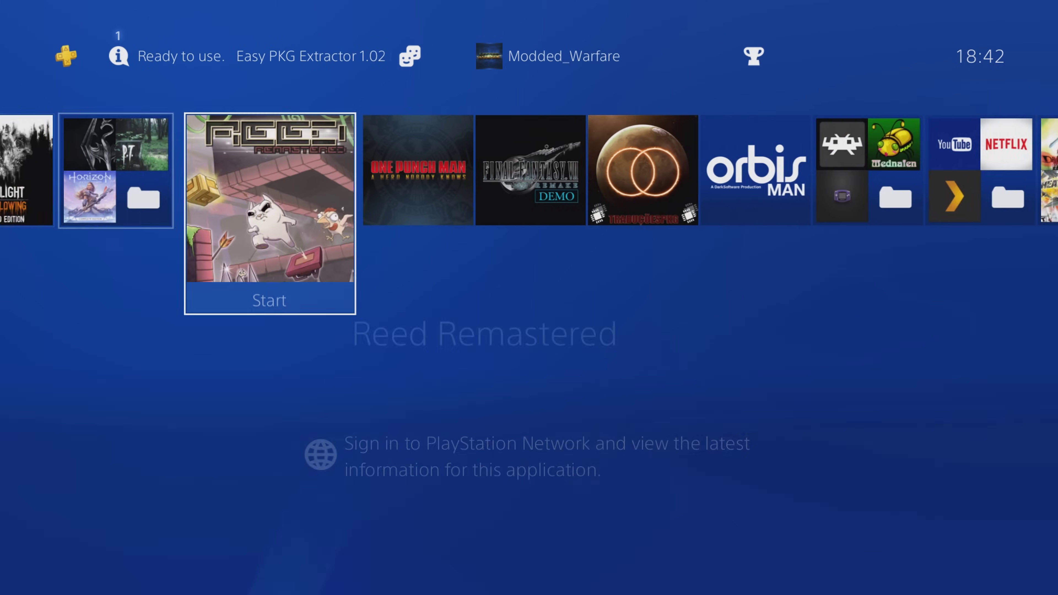
pyautogui.press('Left')
pyautogui.press('Left')
pyautogui.press('Left')
pyautogui.press('Left')
pyautogui.press('Left')
pyautogui.press('Left')
pyautogui.press('Left')
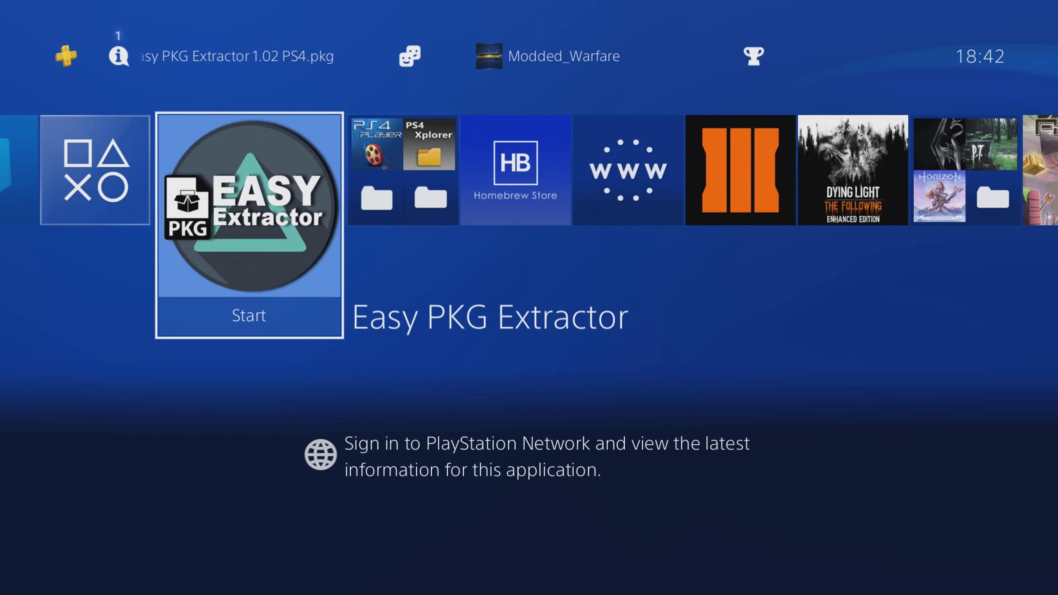
pyautogui.press('Return')
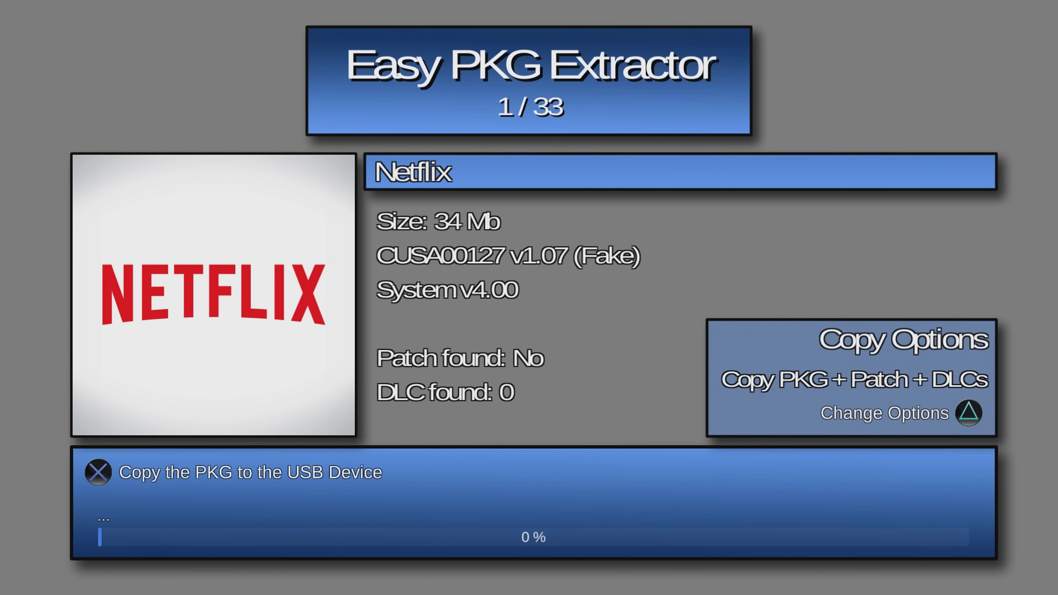
# Copy YOUTUBE to USB and browse past Outlast, P.T., Plex and Media Player, back to Call of Duty: Black Ops III.
pyautogui.press('Right')
pyautogui.press('Right')
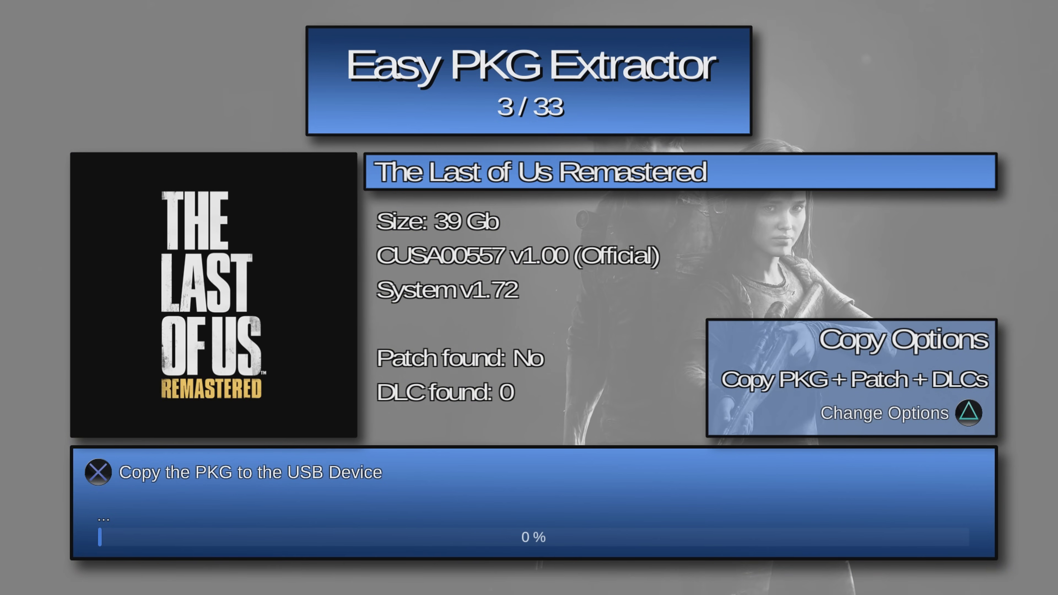
pyautogui.press('Left')
pyautogui.press('Left')
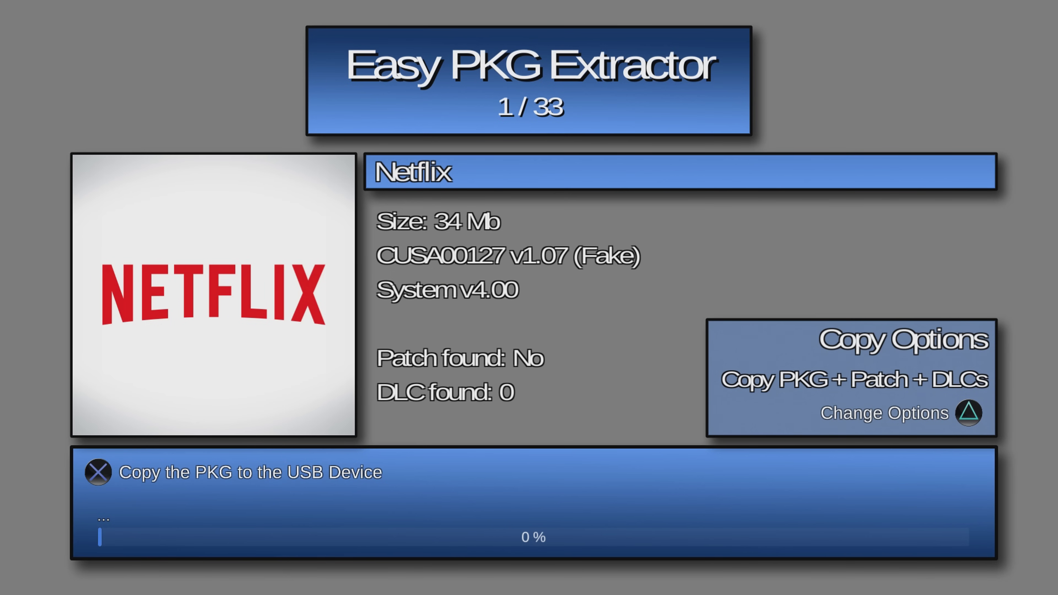
pyautogui.press('Right')
pyautogui.press('Right')
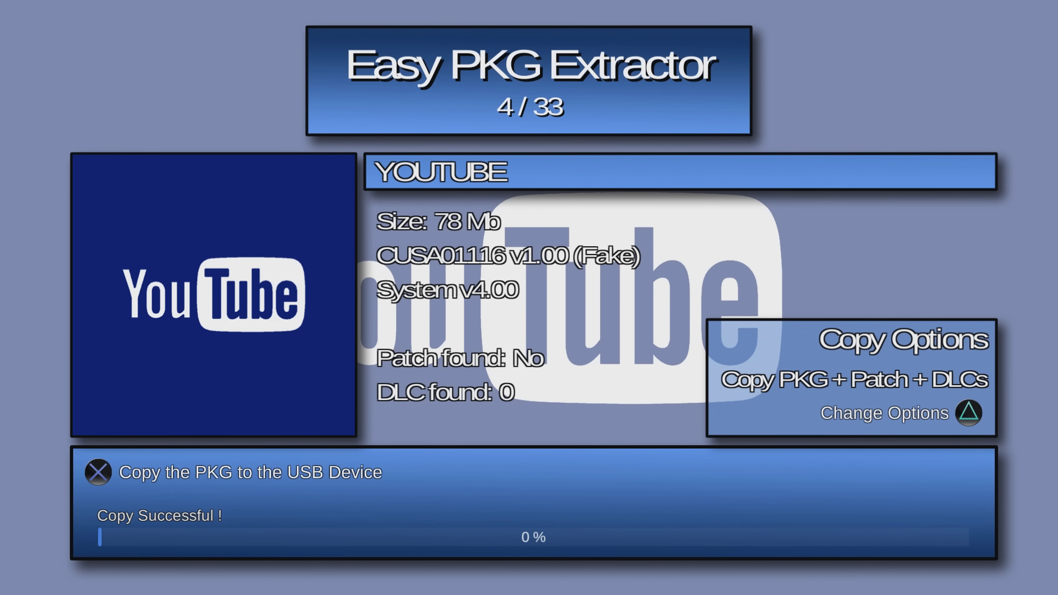
pyautogui.press('Right')
pyautogui.press('Right')
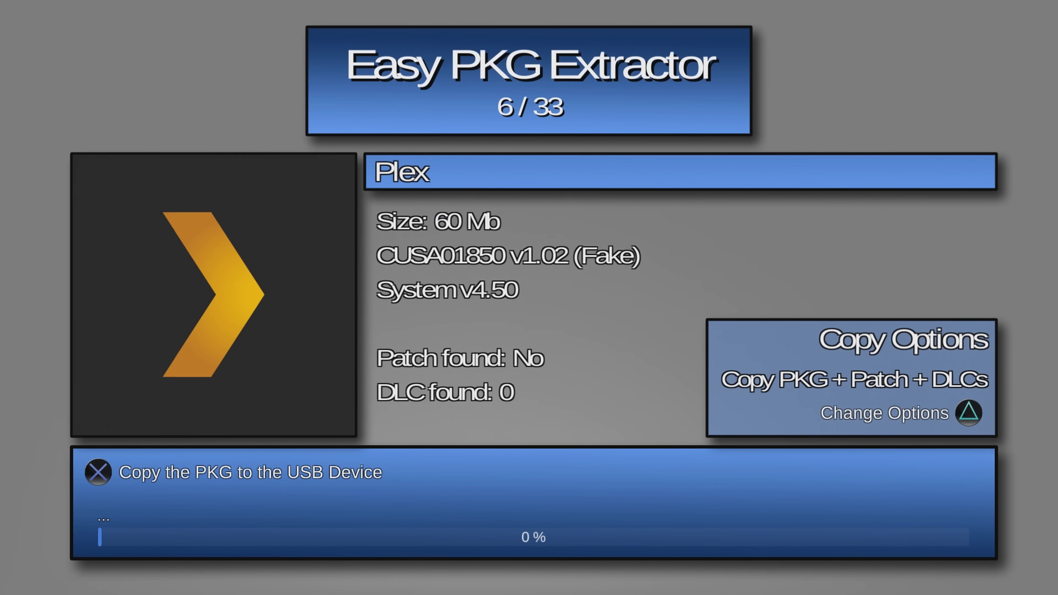
pyautogui.press('Right')
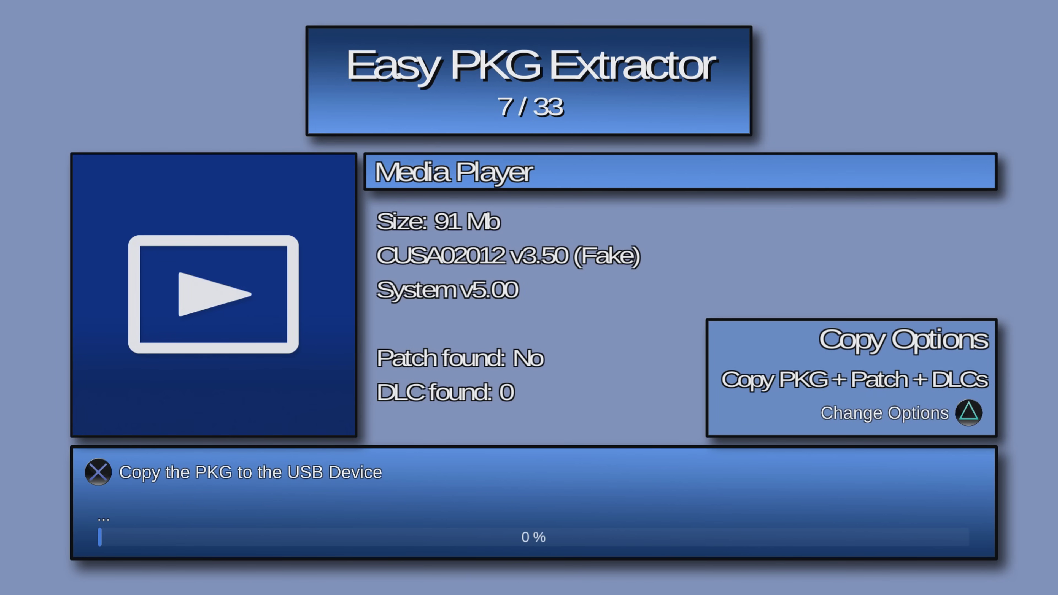
pyautogui.press('Right')
pyautogui.press('Right')
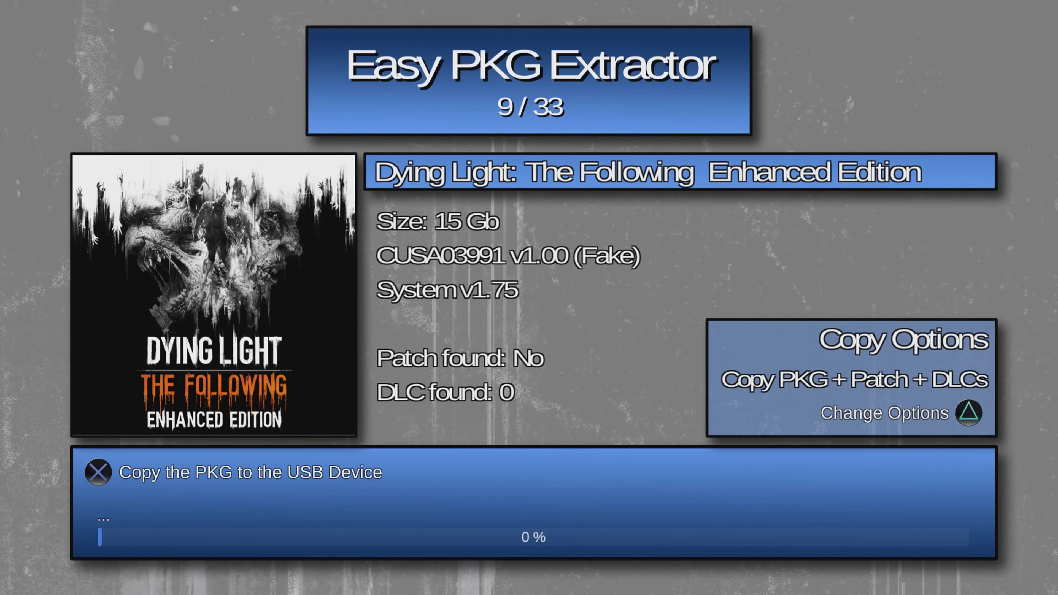
pyautogui.press('Left')
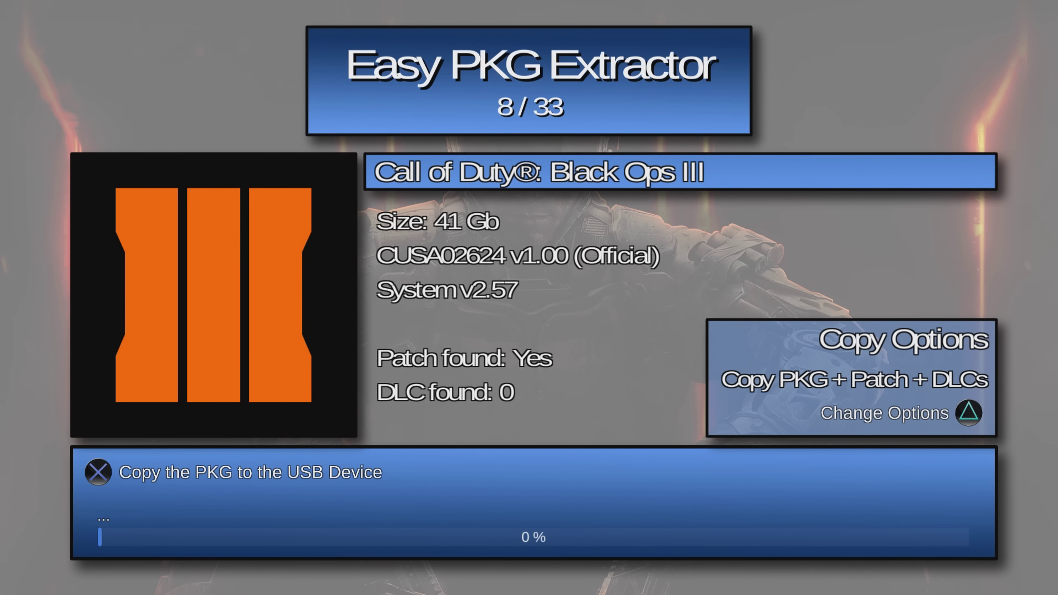
# Cycle Black Ops III's copy mode through PKG+Patch, PKG+DLCs, Patch+DLCs, PKG only, Patch only, DLCs only.
pyautogui.press('t')
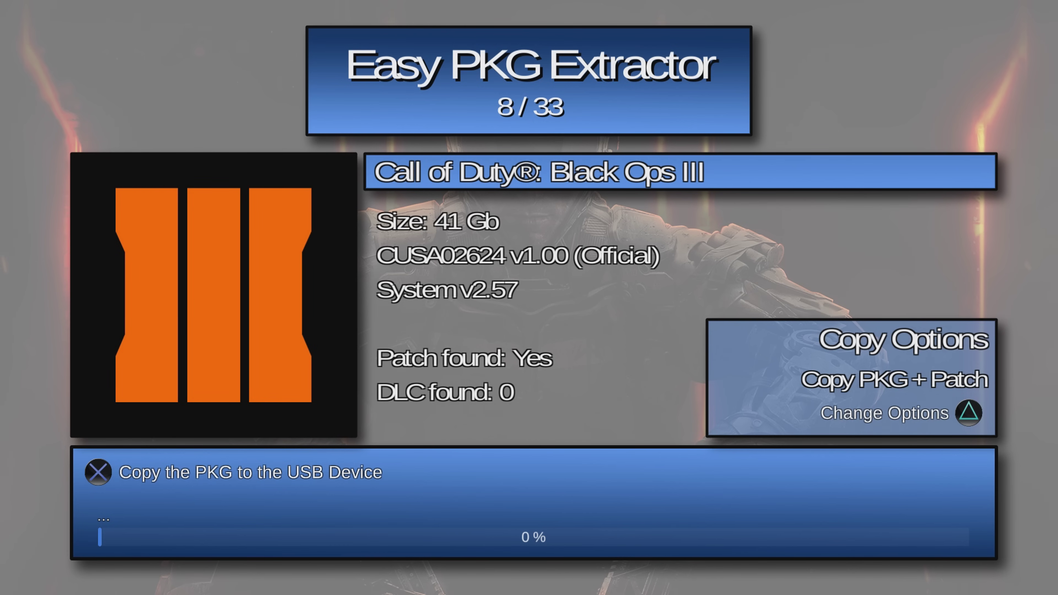
pyautogui.press('t')
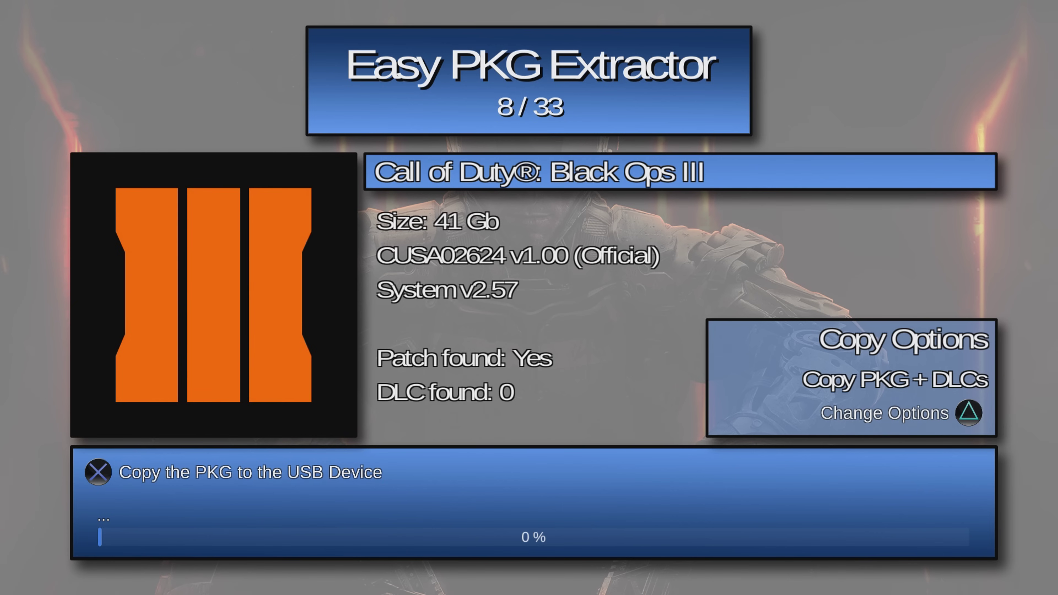
pyautogui.press('t')
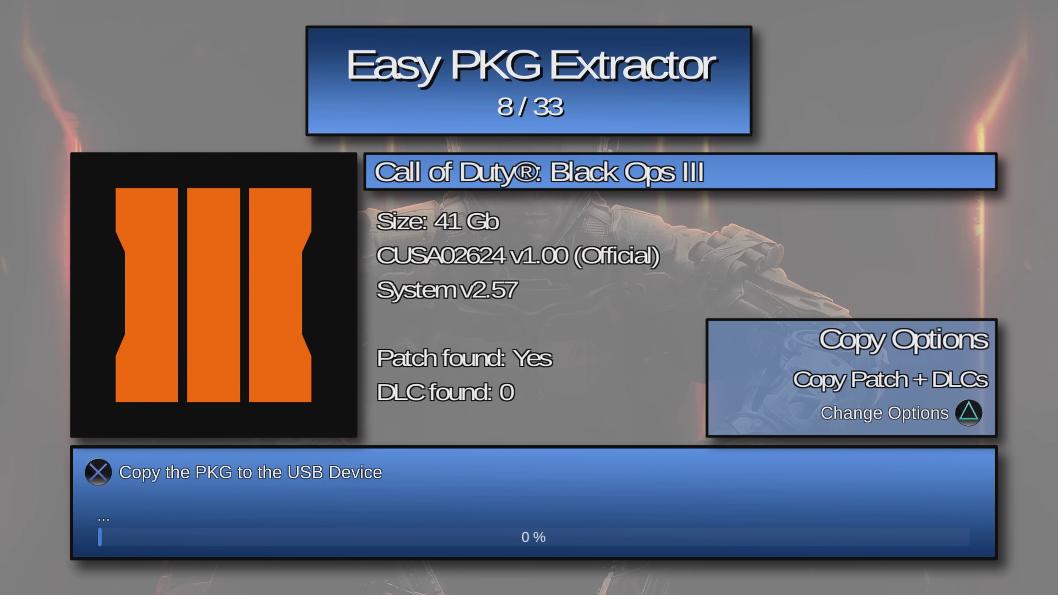
pyautogui.press('t')
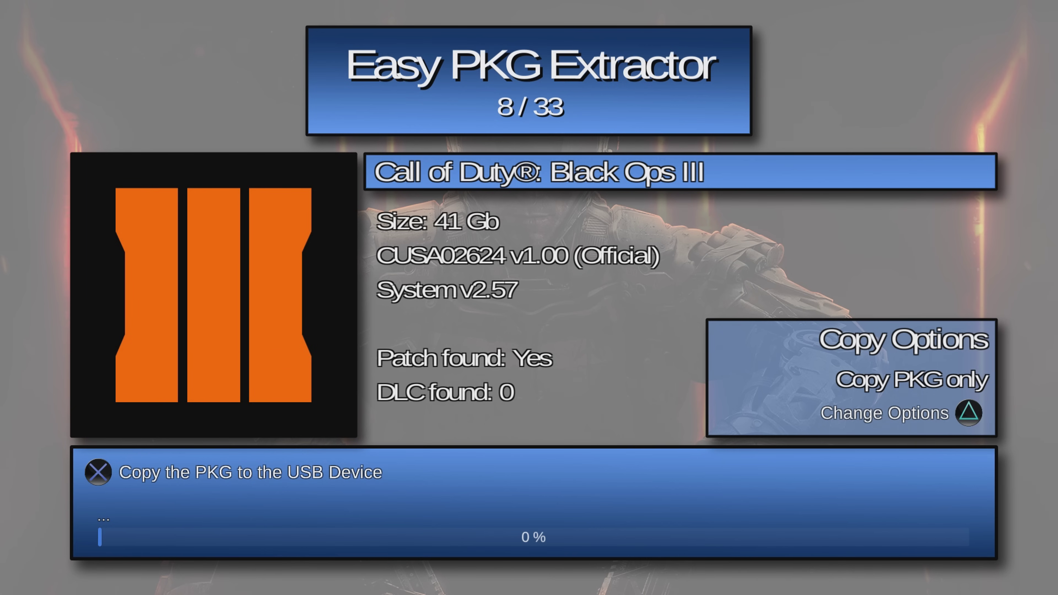
pyautogui.press('t')
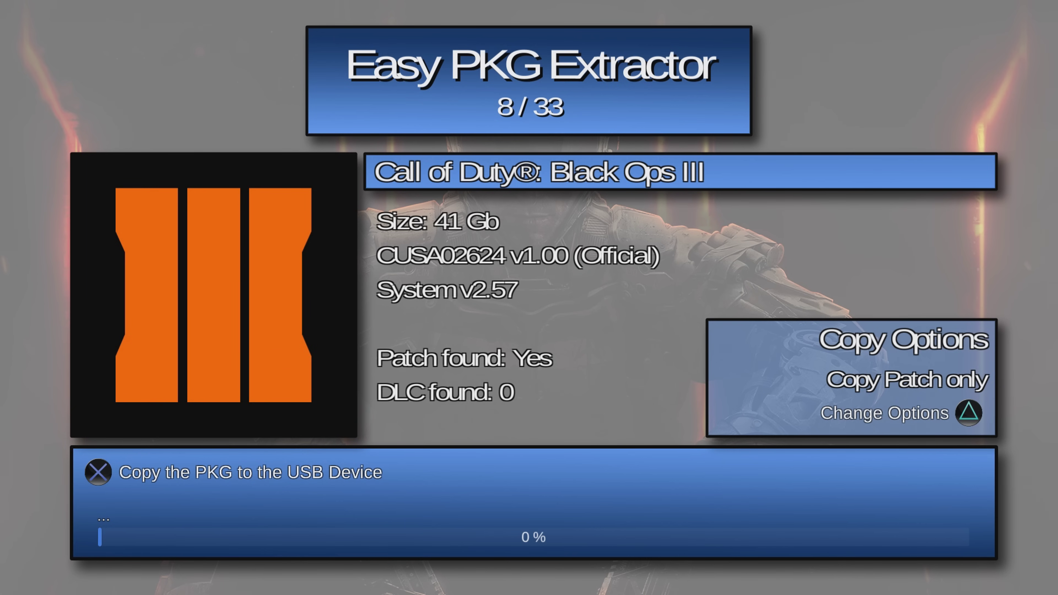
pyautogui.press('t')
pyautogui.press('t')
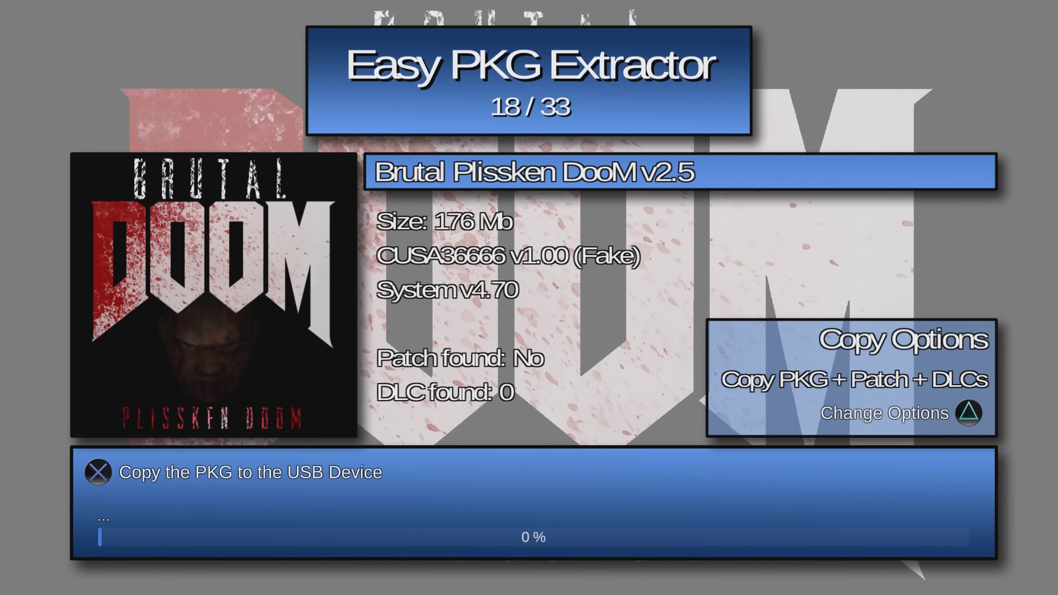
# Copy the RetroArch NES (PS2) package to the USB drive.
pyautogui.press('Right')
pyautogui.press('Left')
pyautogui.press('Right')
pyautogui.press('Return')
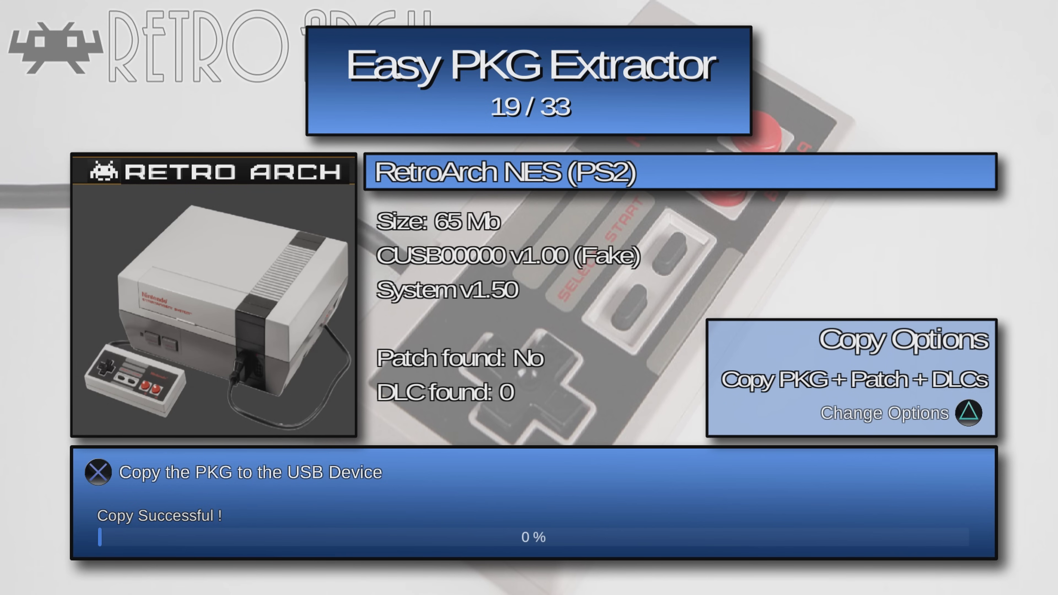
# Close the Easy PKG Extractor application from the PS4 home screen.
pyautogui.press('super')
pyautogui.press('Menu')
pyautogui.press('Return')
pyautogui.press('Return')
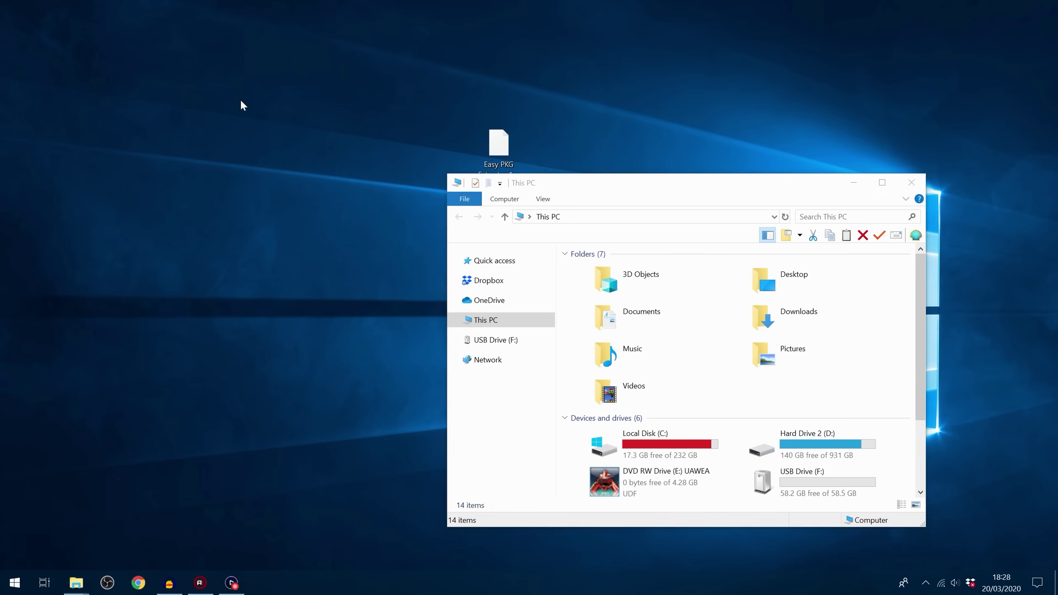
# Open USB Drive (F:) and box-select Reed Remastered.pkg, RetroArch NES (PS2).pkg and YOUTUBE.pkg.
pyautogui.scroll(-3, 737, 375)
pyautogui.doubleClick(783, 381)
pyautogui.moveTo(684, 183); pyautogui.dragTo(532, 184)
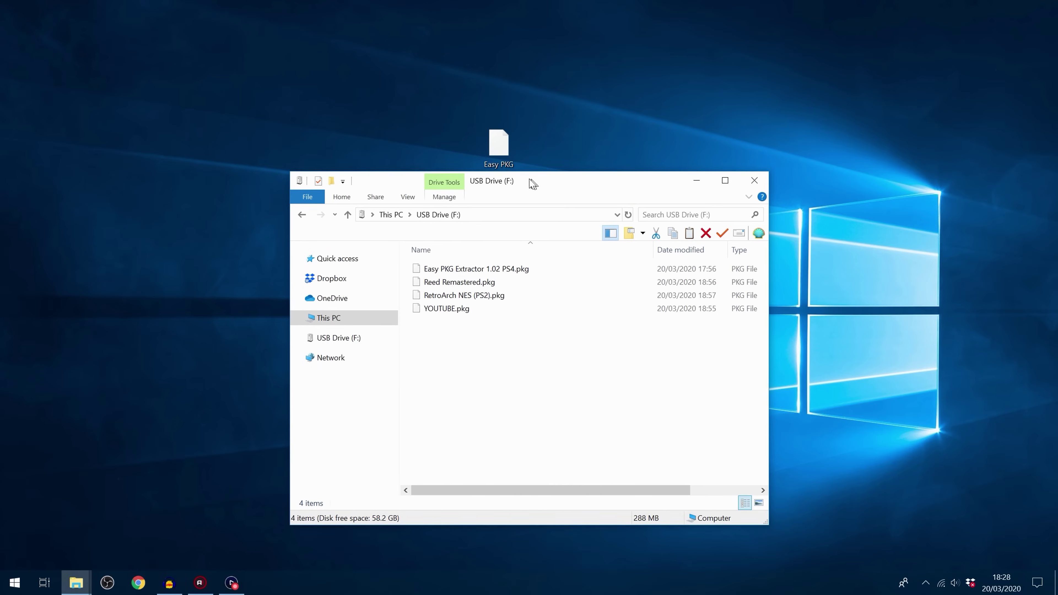
pyautogui.click(485, 282)
pyautogui.click(581, 270)
pyautogui.moveTo(541, 490)
pyautogui.mouseDown()
pyautogui.moveTo(576, 489)
pyautogui.moveTo(531, 489)
pyautogui.mouseUp()
pyautogui.moveTo(477, 346); pyautogui.dragTo(461, 281)
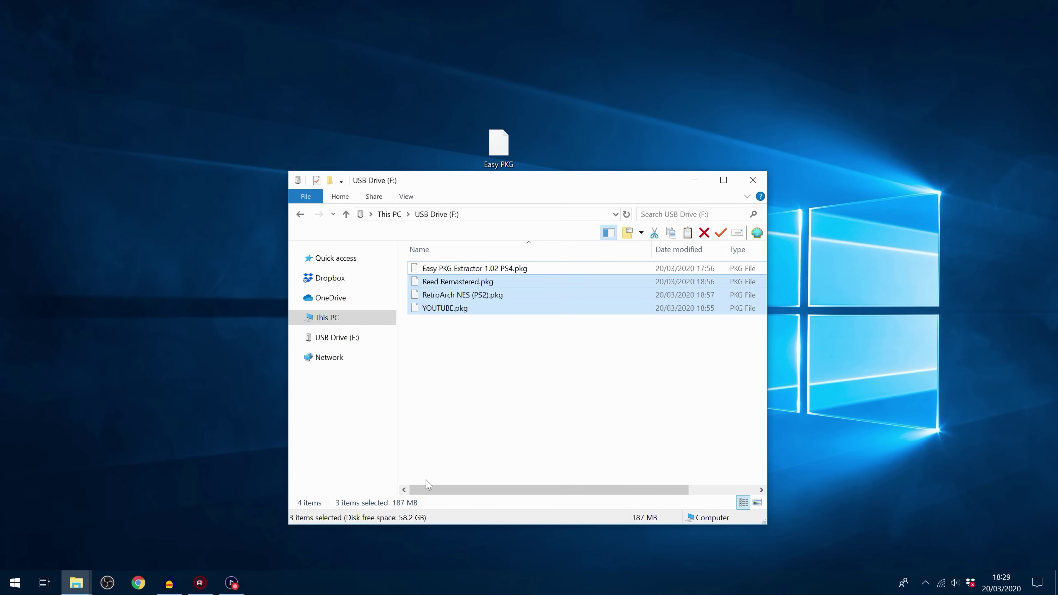